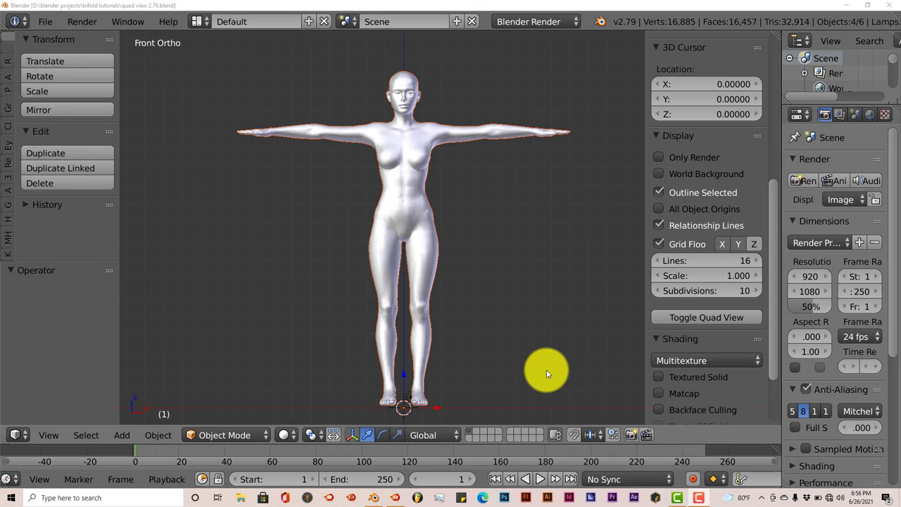
# Zoom out so the whole T-pose model appears small in the viewport
pyautogui.scroll(-1, 544, 357)
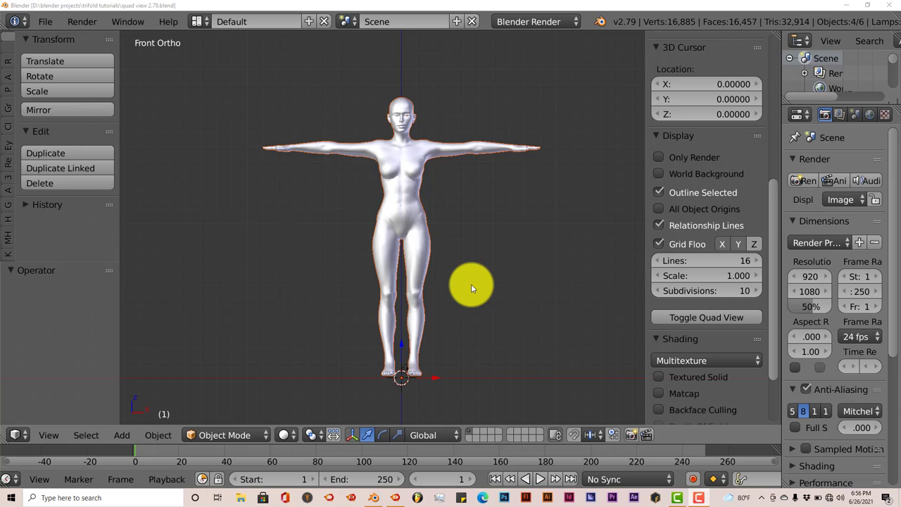
# Zoom and orbit the view until the model faces it squarely
pyautogui.scroll(-3, 446, 214)
pyautogui.moveTo(446, 215); pyautogui.dragTo(454, 238, button='middle')
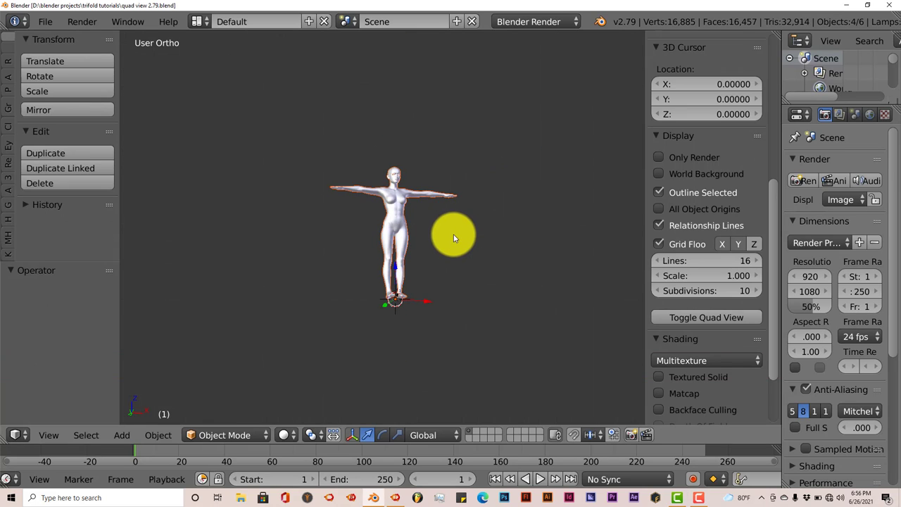
pyautogui.scroll(5, 457, 248)
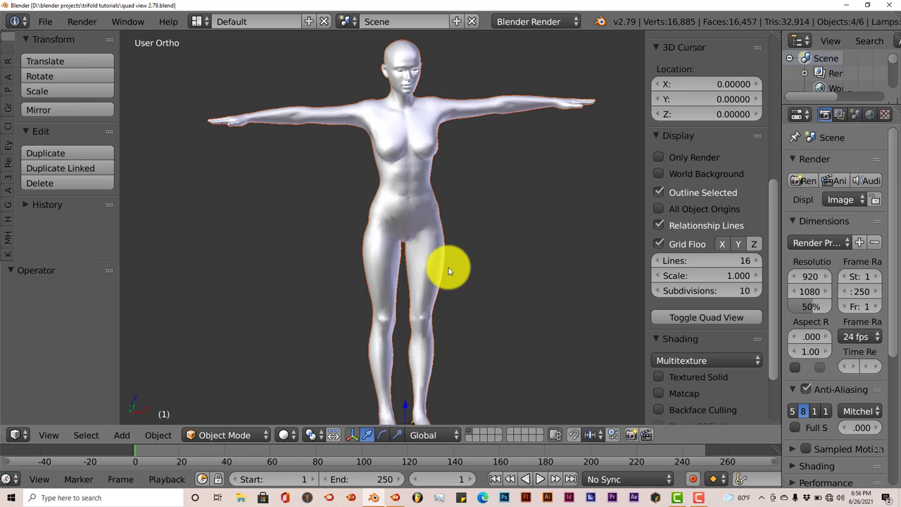
pyautogui.moveTo(446, 270)
pyautogui.mouseDown(button='middle')
pyautogui.moveTo(449, 260)
pyautogui.moveTo(438, 263)
pyautogui.mouseUp(button='middle')
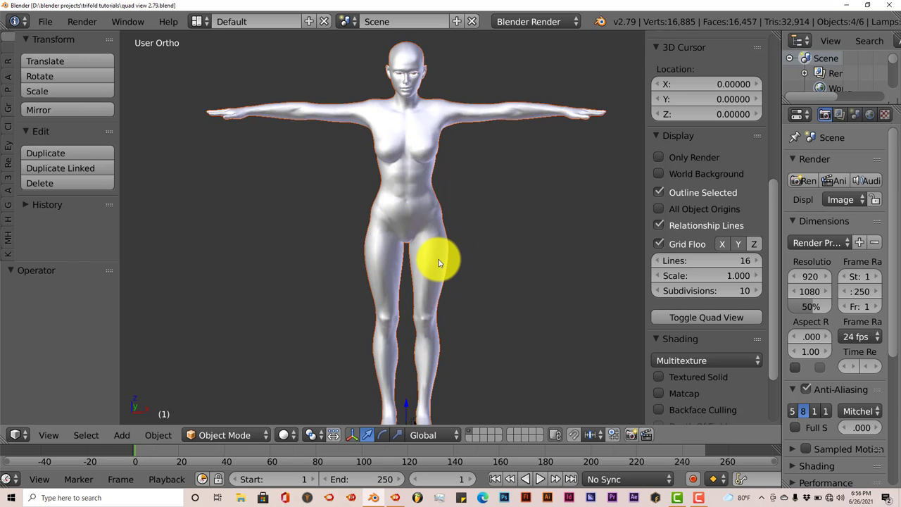
# Check the Right and Top views, settle on Front view, and zoom out to frame the body
pyautogui.press('KP_3')
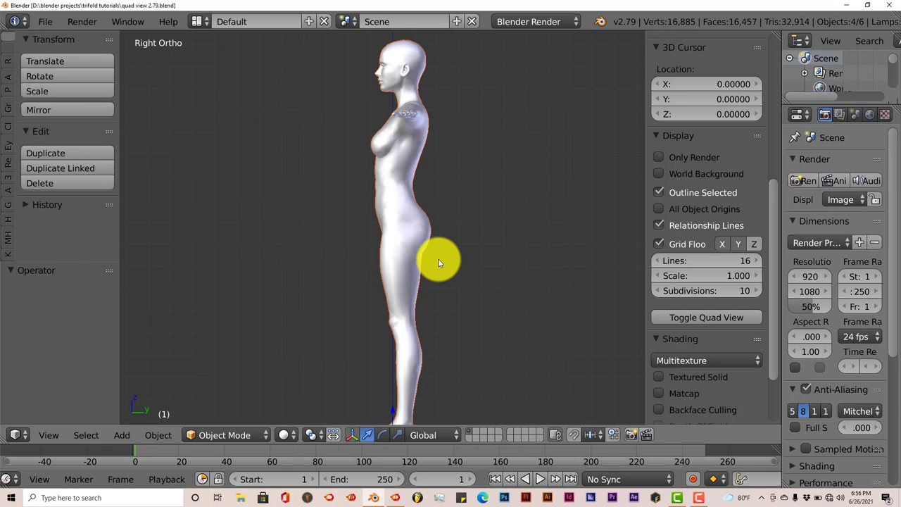
pyautogui.press('KP_7')
pyautogui.press('KP_1')
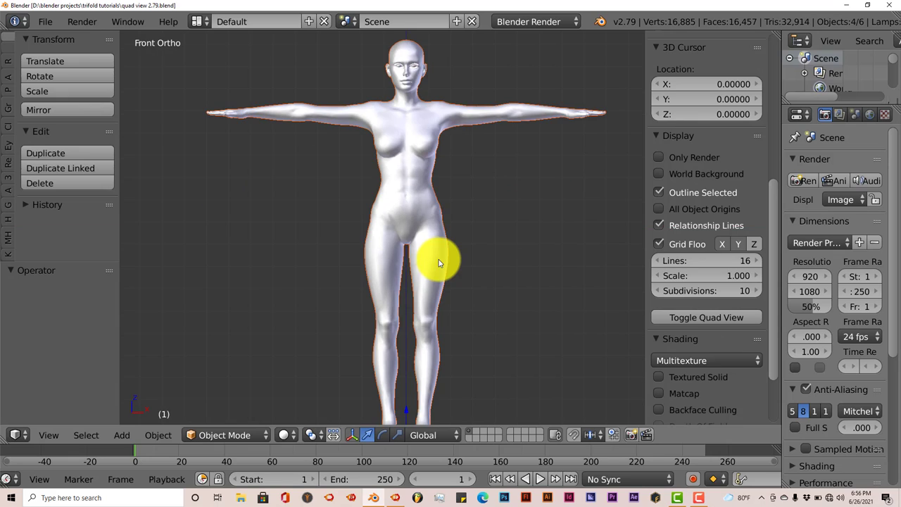
pyautogui.scroll(-1, 430, 231)
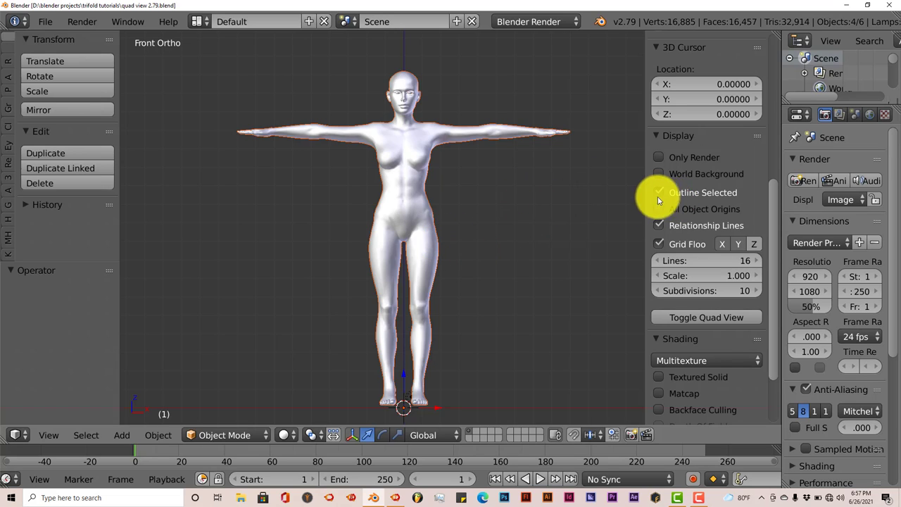
# Collapse and re-expand the sidebar's Display panel with its grid floor settings
pyautogui.scroll(-2, 673, 183)
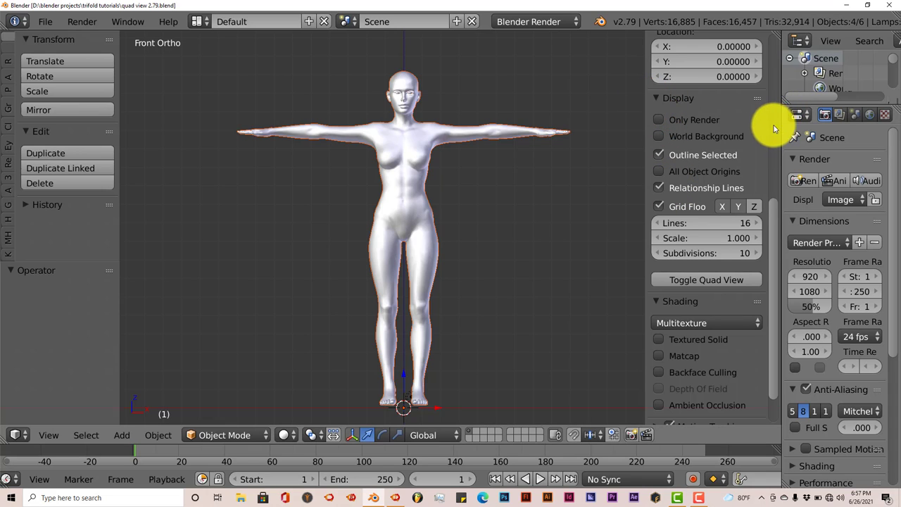
pyautogui.click(656, 97)
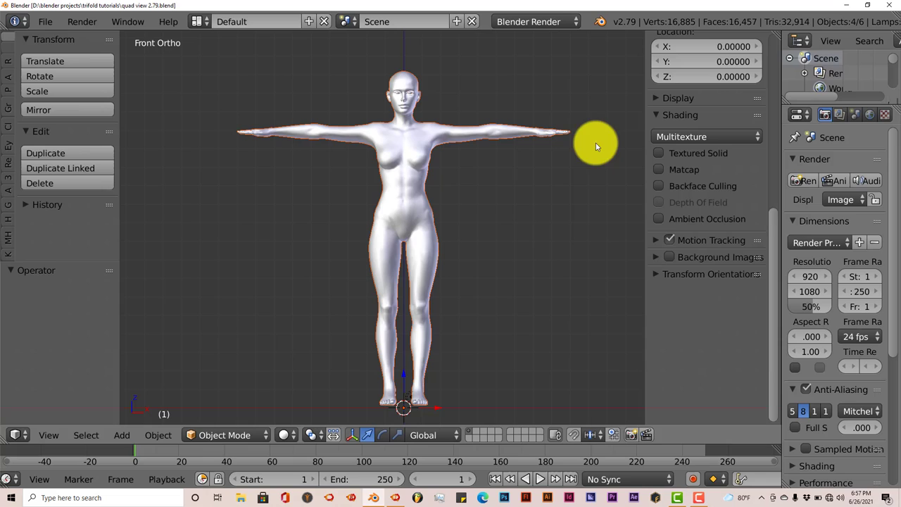
pyautogui.click(657, 98)
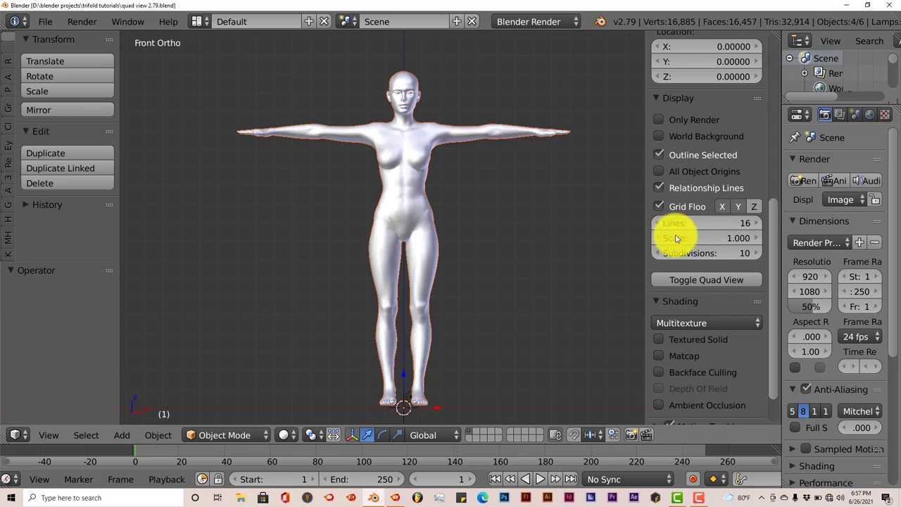
# Switch to quad view, orbit the top-right view off its front angle, and zoom the views
pyautogui.click(698, 281)
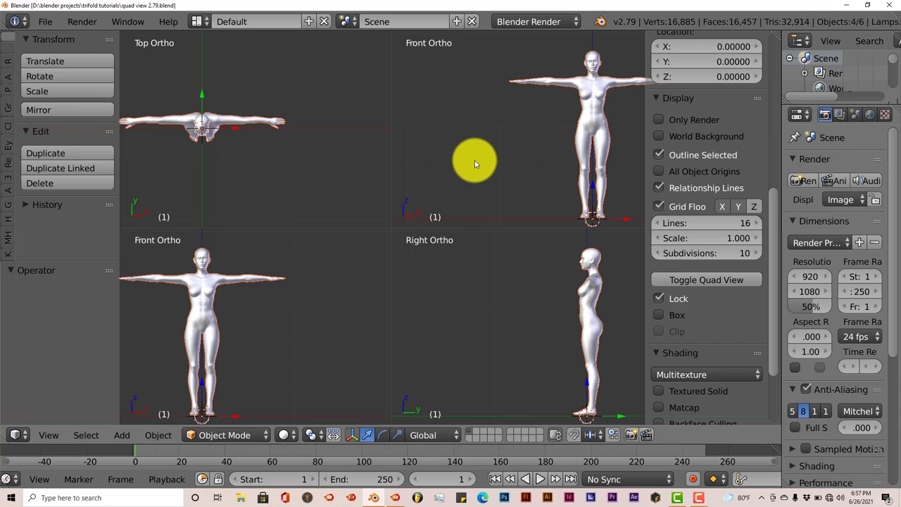
pyautogui.moveTo(507, 133)
pyautogui.mouseDown(button='middle')
pyautogui.moveTo(449, 140)
pyautogui.moveTo(501, 115)
pyautogui.moveTo(476, 131)
pyautogui.moveTo(512, 137)
pyautogui.moveTo(500, 131)
pyautogui.moveTo(486, 152)
pyautogui.moveTo(469, 141)
pyautogui.moveTo(543, 133)
pyautogui.moveTo(499, 125)
pyautogui.moveTo(500, 135)
pyautogui.moveTo(523, 139)
pyautogui.mouseUp(button='middle')
pyautogui.scroll(3, 516, 134)
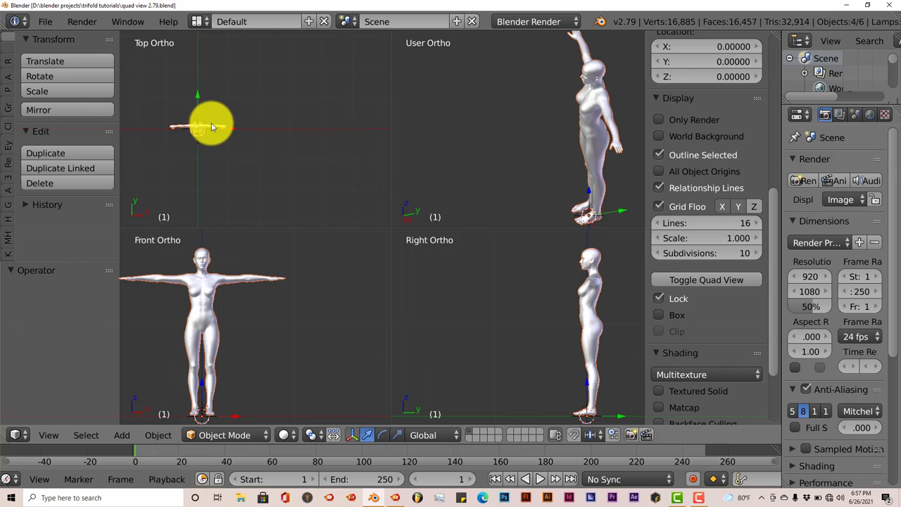
pyautogui.scroll(-4, 236, 148)
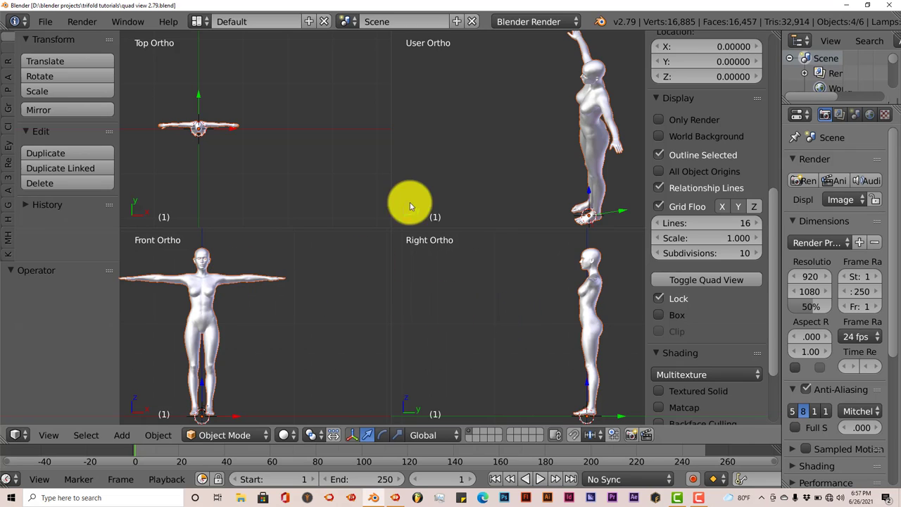
pyautogui.scroll(-3, 479, 162)
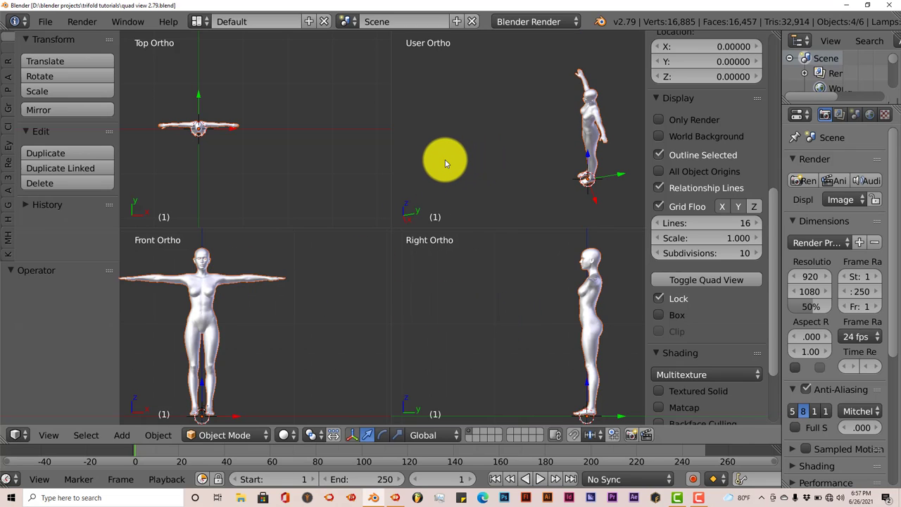
pyautogui.scroll(2, 441, 163)
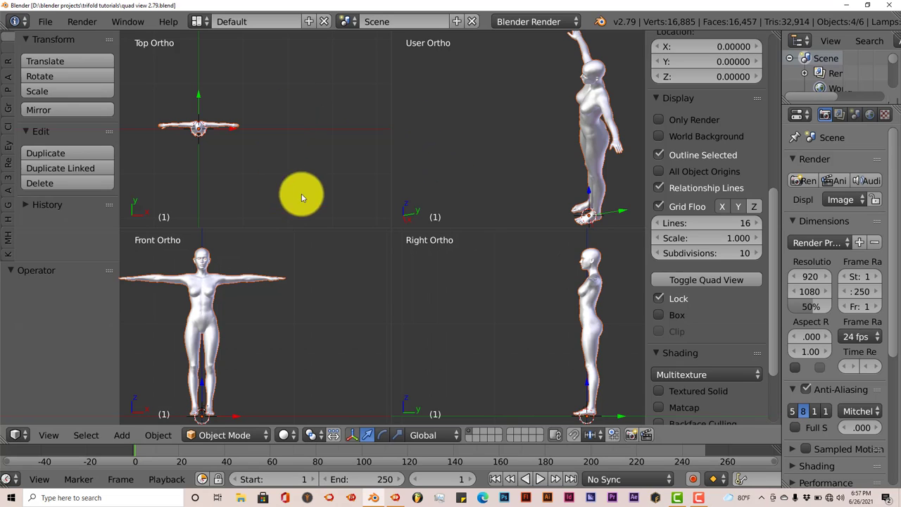
# Return to a single full-size view at a near-front angle, then close the 2.79 window
pyautogui.click(708, 279)
pyautogui.moveTo(416, 225); pyautogui.dragTo(492, 208, button='middle')
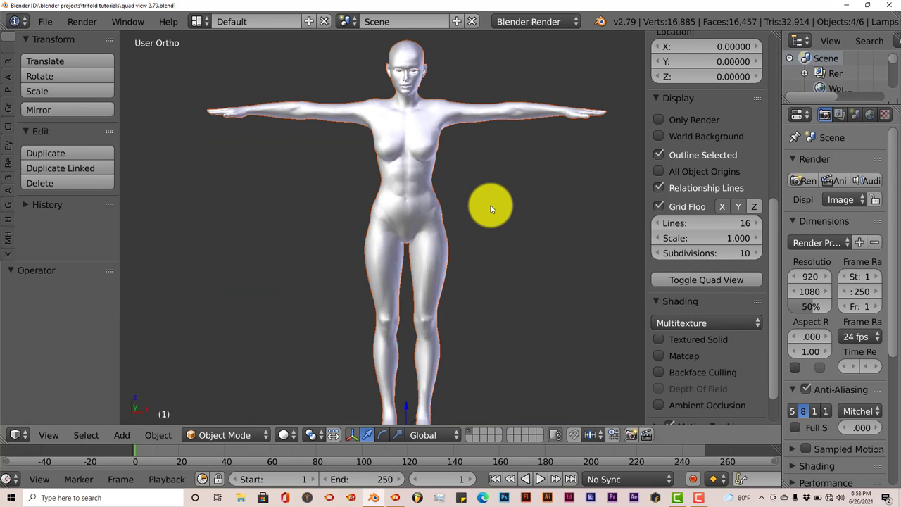
pyautogui.click(693, 174)
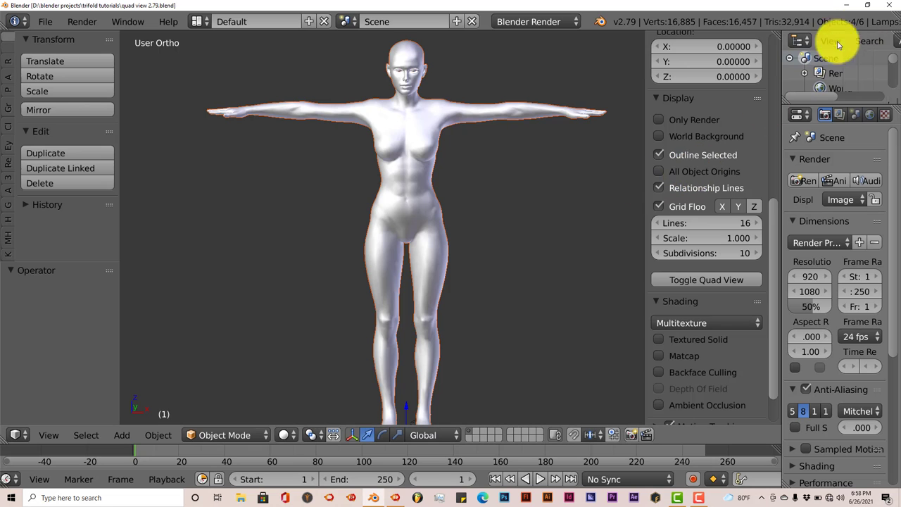
# Quit Blender 2.79 and zoom the 2.8 front orthographic view to frame the whole figure
pyautogui.click(888, 5)
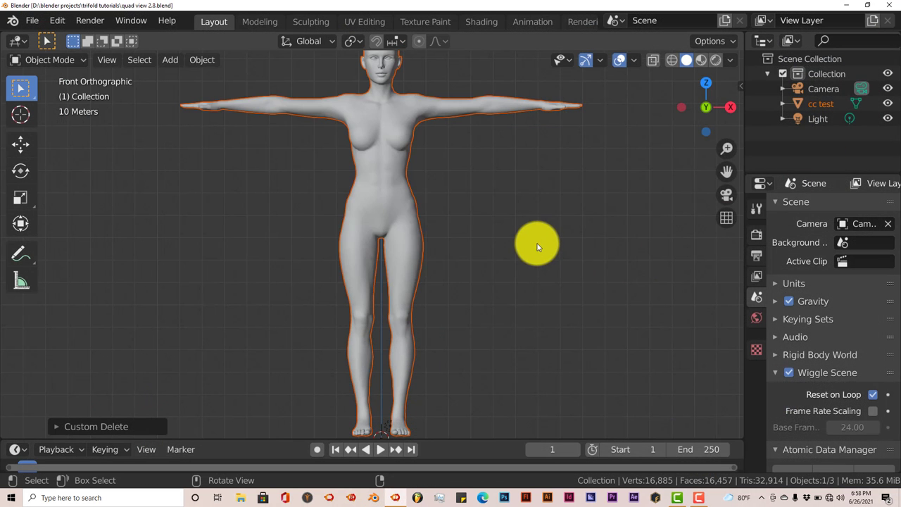
pyautogui.scroll(-2, 535, 245)
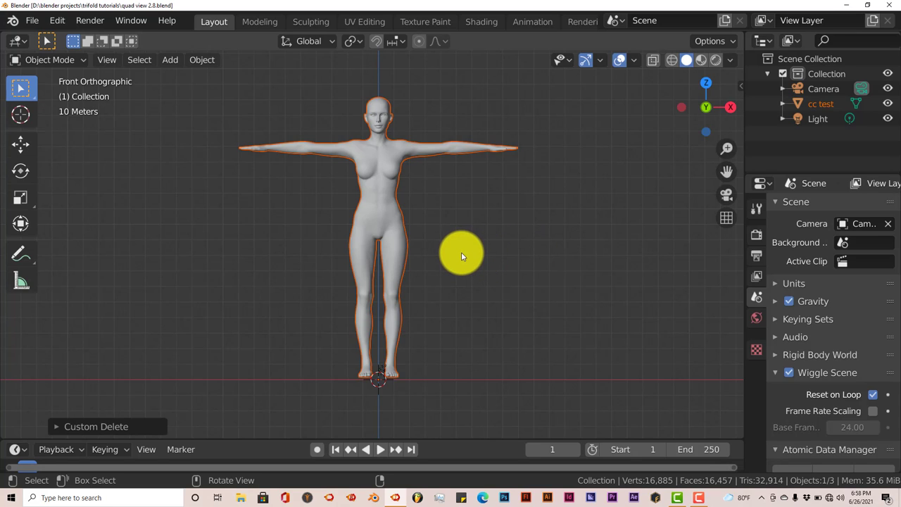
pyautogui.scroll(3, 459, 261)
pyautogui.scroll(-2, 455, 269)
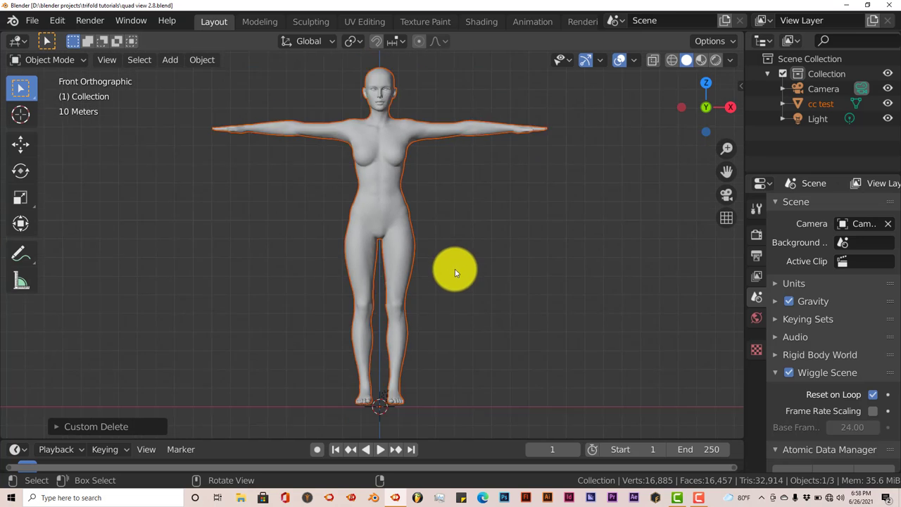
pyautogui.scroll(-3, 454, 269)
pyautogui.scroll(4, 422, 271)
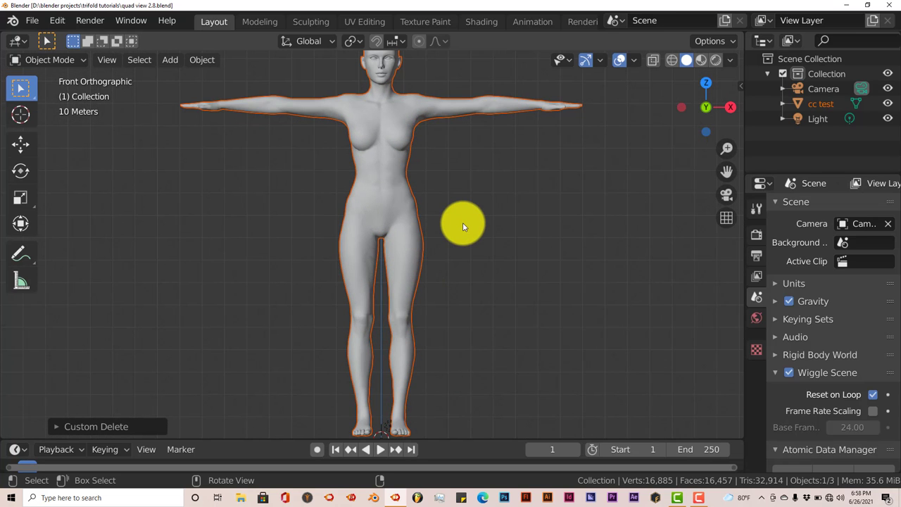
pyautogui.scroll(-3, 462, 225)
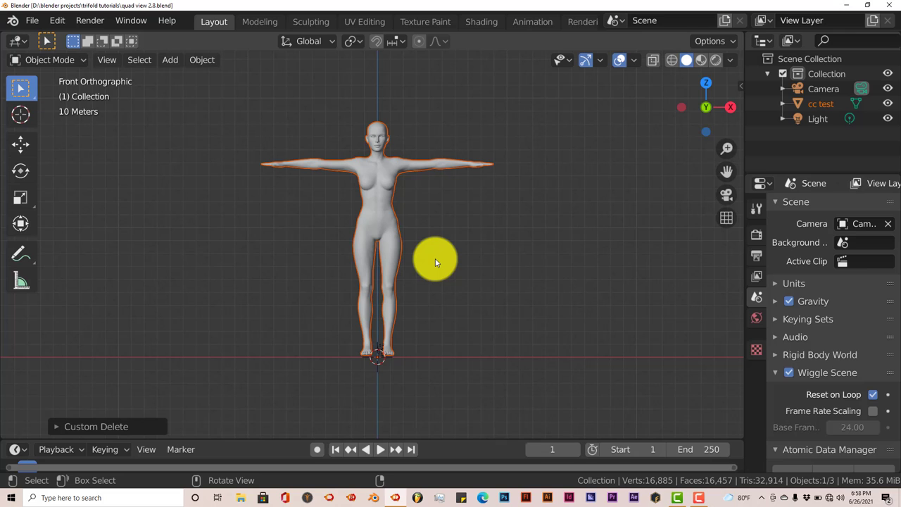
# Split into quad view with Ctrl+Alt+Q and turn the upper-right view into User Perspective
pyautogui.hotkey('ctrl', 'alt', 'q')
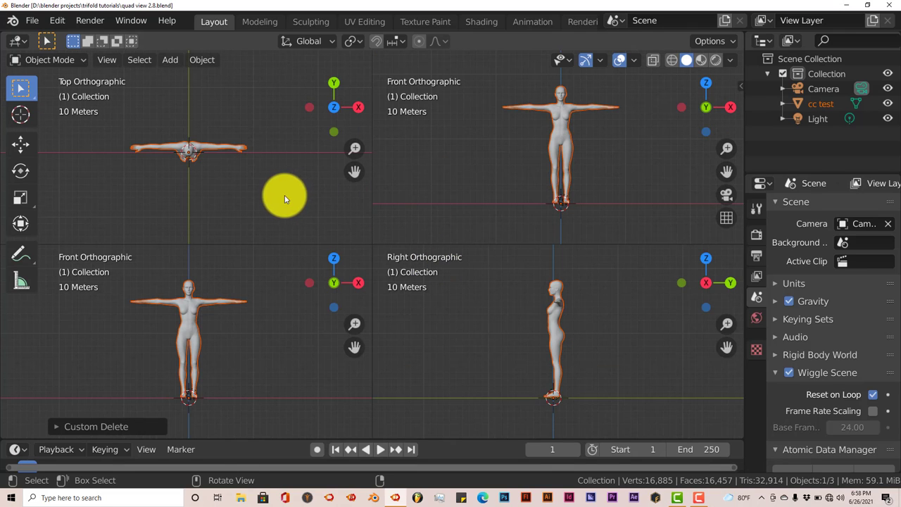
pyautogui.scroll(2, 182, 153)
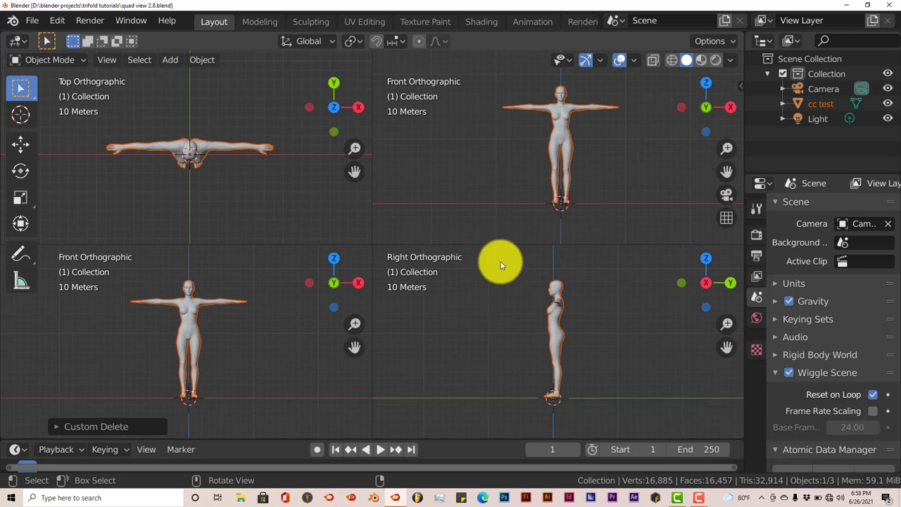
pyautogui.moveTo(495, 151); pyautogui.dragTo(476, 173, button='middle')
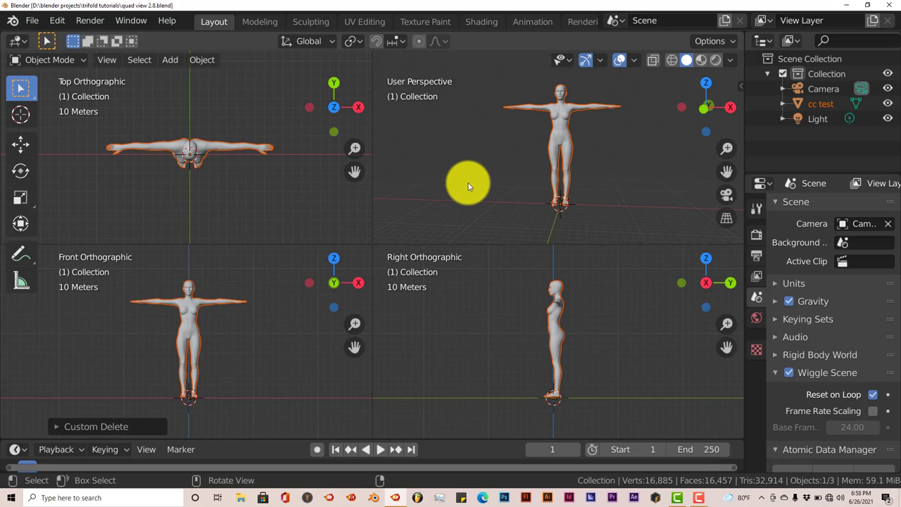
pyautogui.scroll(-2, 492, 171)
pyautogui.scroll(3, 492, 170)
pyautogui.scroll(-3, 493, 169)
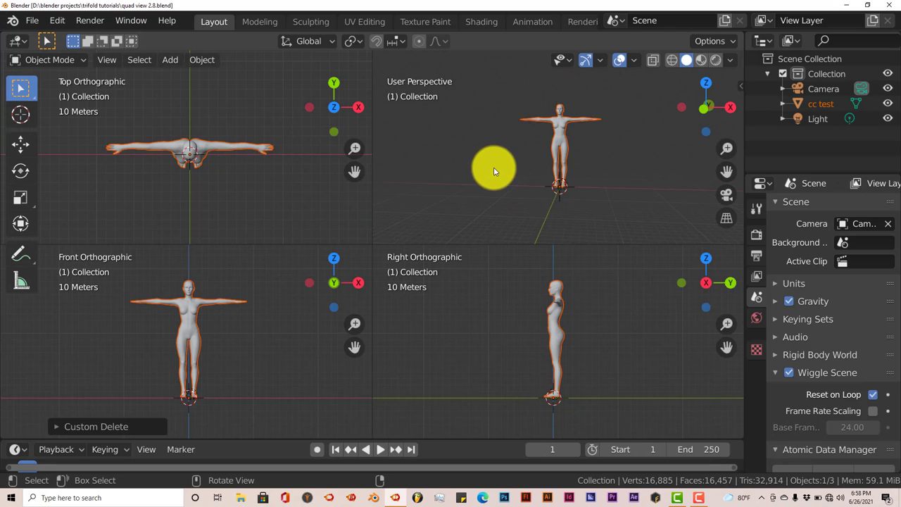
# Orbit the perspective view to see the figure sideways and adjust zoom in the views
pyautogui.moveTo(495, 169); pyautogui.dragTo(518, 155, button='middle')
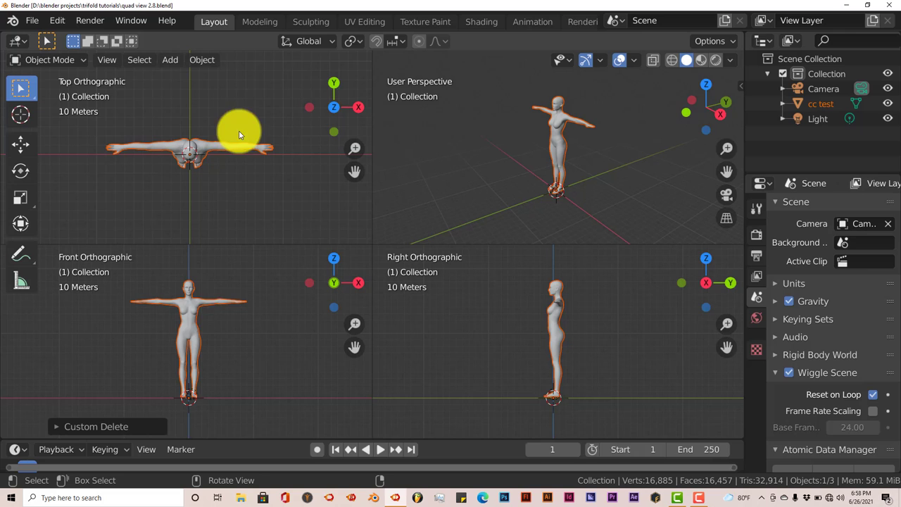
pyautogui.moveTo(212, 194); pyautogui.dragTo(208, 197, button='middle')
pyautogui.scroll(3, 210, 194)
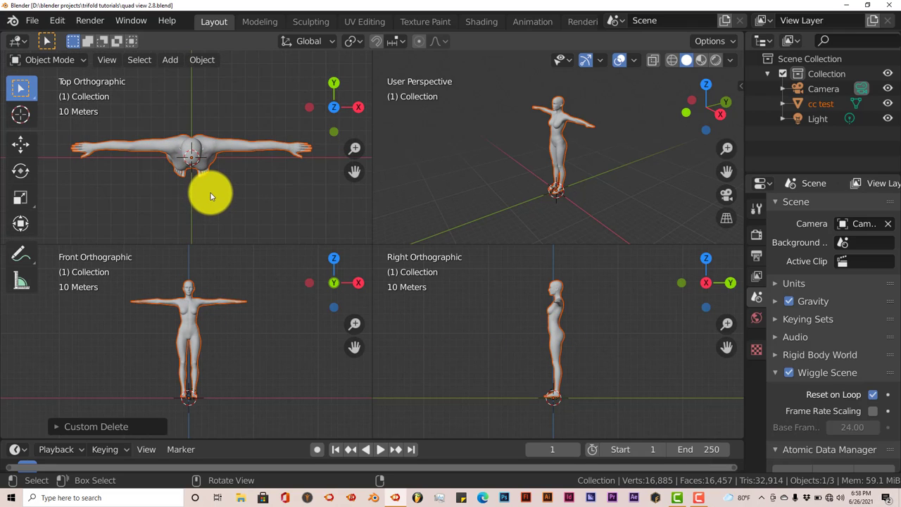
pyautogui.scroll(-1, 219, 343)
pyautogui.scroll(-2, 220, 345)
pyautogui.scroll(2, 533, 354)
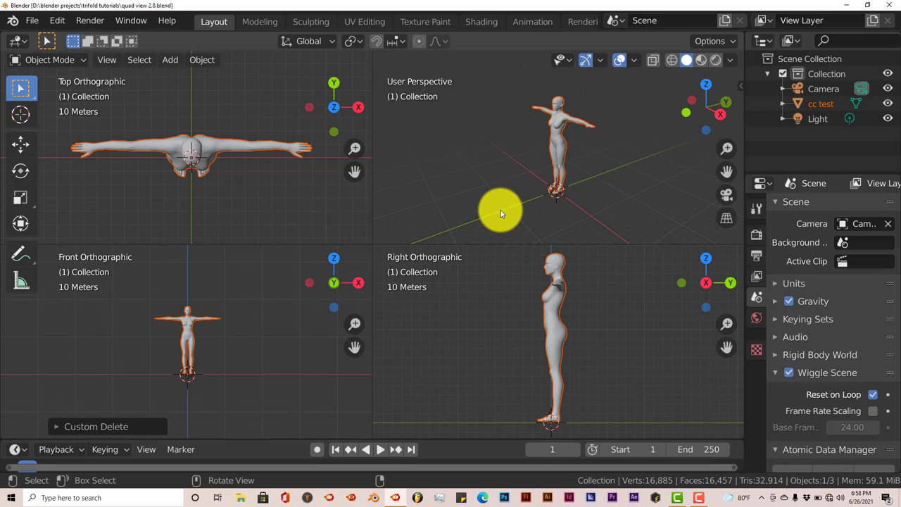
pyautogui.press('ctrl')
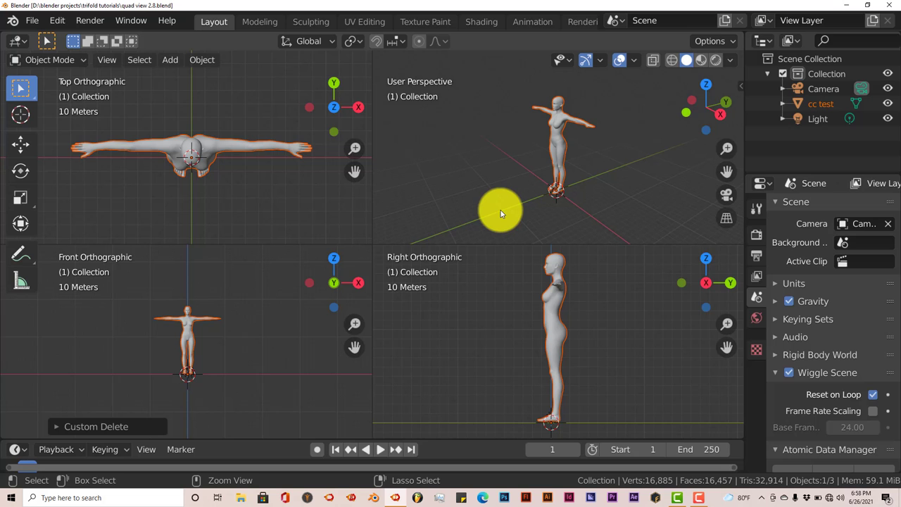
# Leave quad view and orbit the single perspective view to a low, level front angle
pyautogui.press('alt')
pyautogui.hotkey('ctrl', 'alt', 'q')
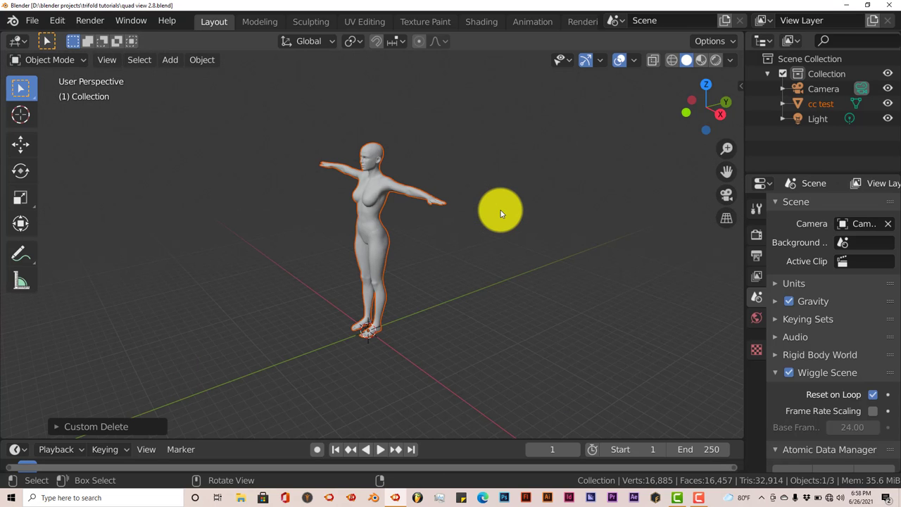
pyautogui.moveTo(484, 278); pyautogui.dragTo(519, 276, button='middle')
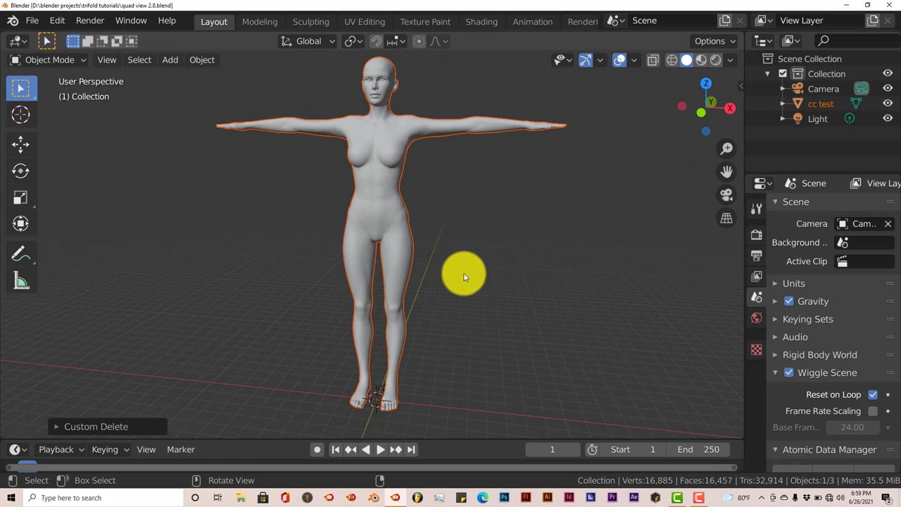
pyautogui.moveTo(463, 275); pyautogui.dragTo(486, 289, button='middle')
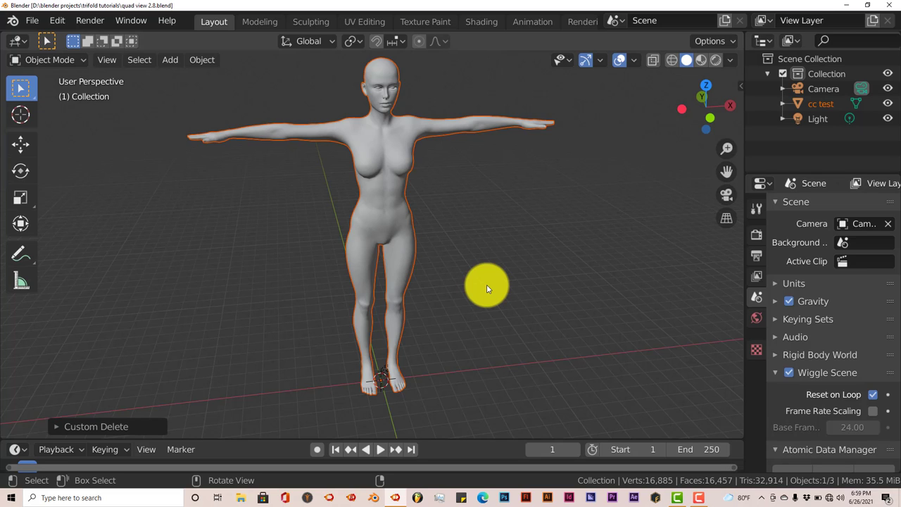
pyautogui.scroll(-3, 484, 286)
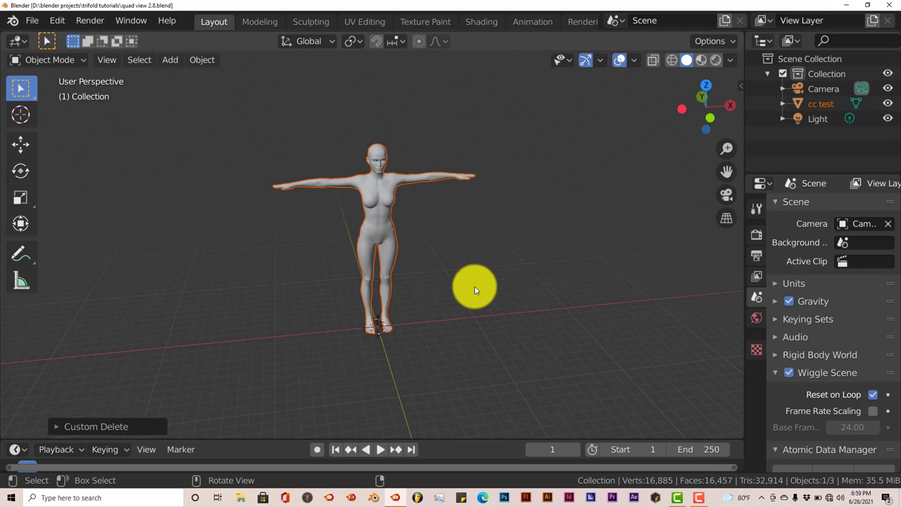
pyautogui.moveTo(480, 284); pyautogui.dragTo(467, 269, button='middle')
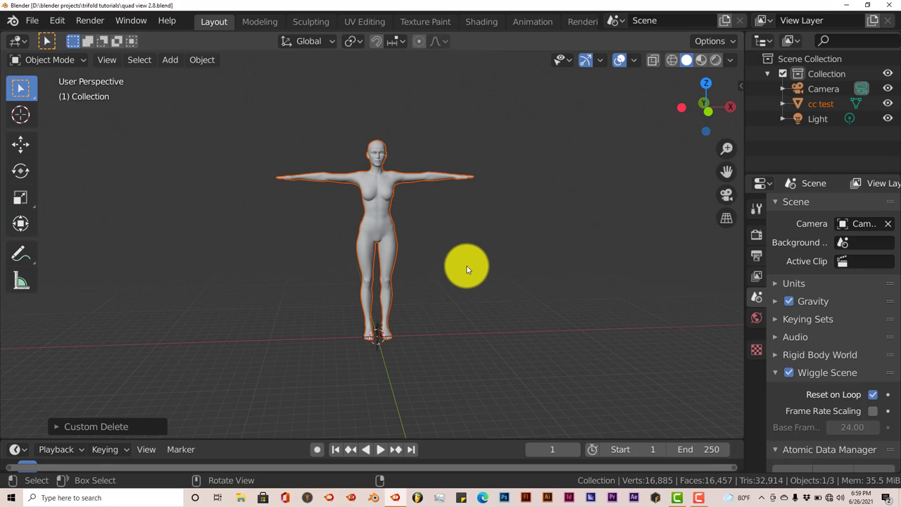